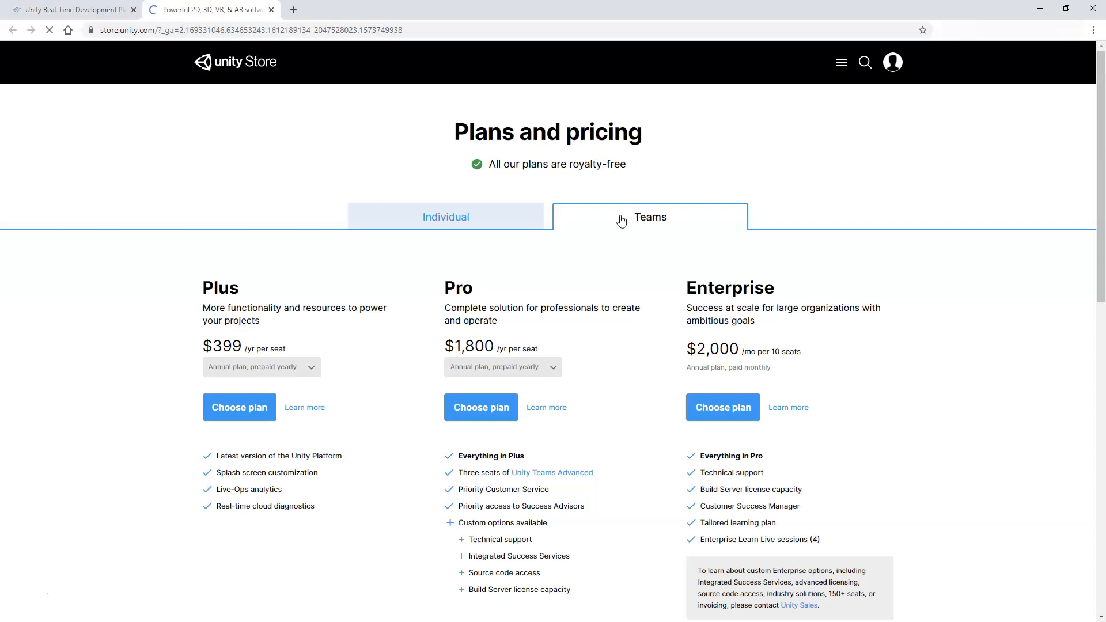
Step: Compare the Individual Student and Personal plans, then get started with the free Personal plan
left_click(458, 218)
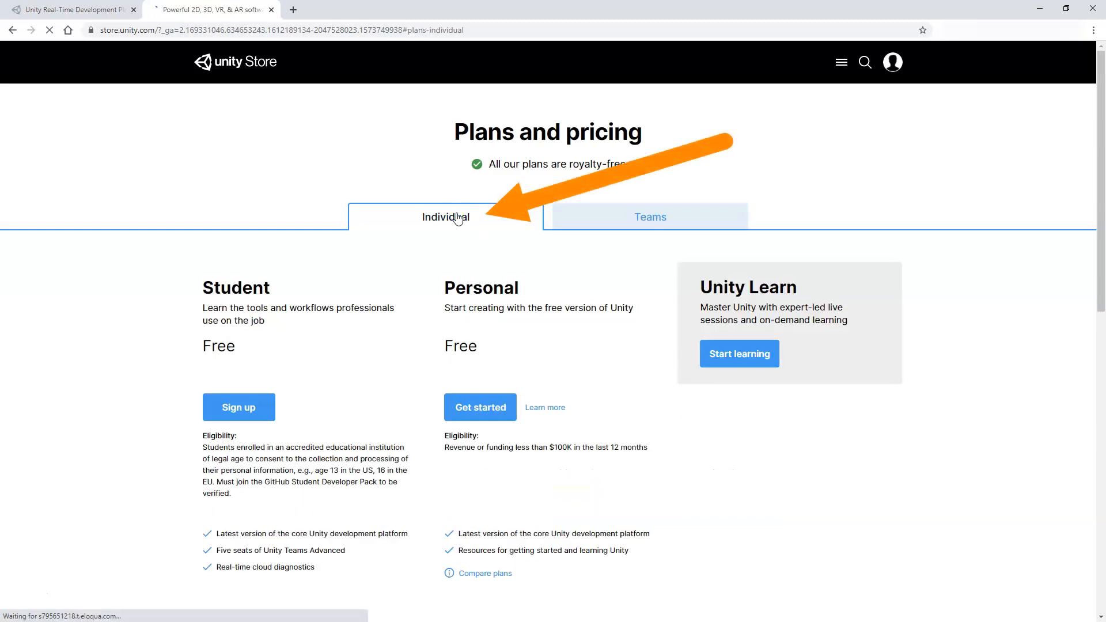
scroll(458, 218, "down", 1)
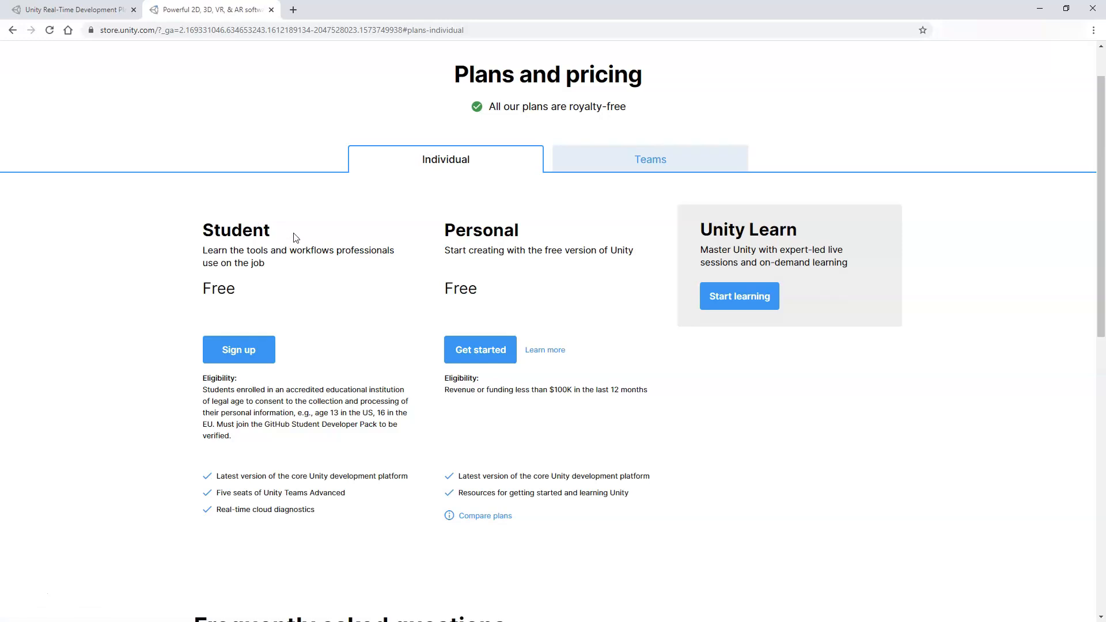
scroll(297, 248, "down", 1)
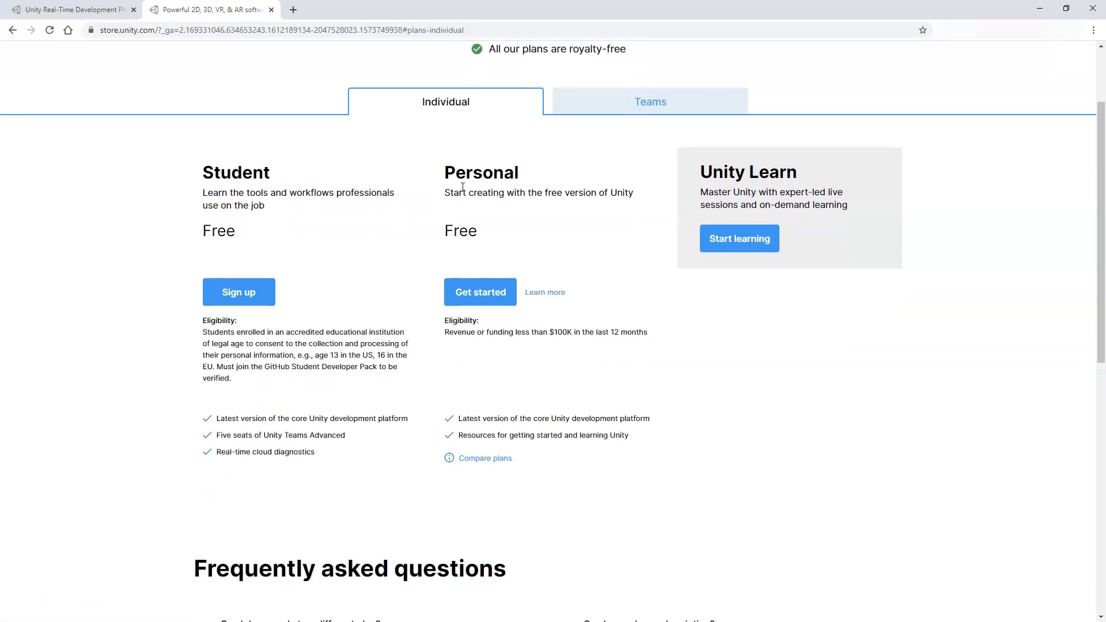
scroll(463, 187, "up", 2)
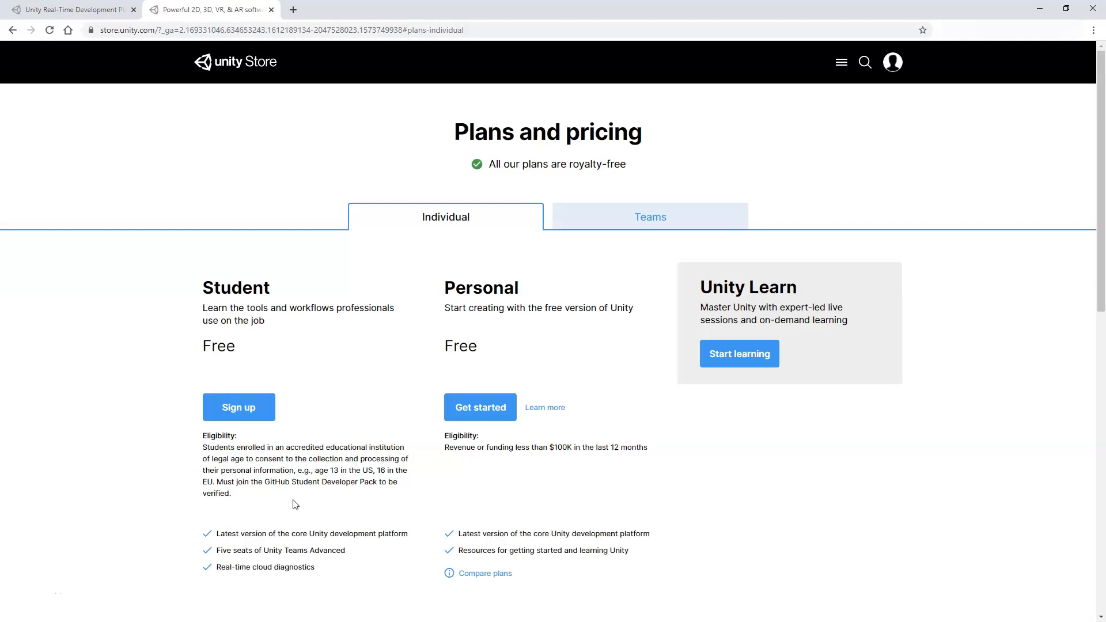
left_click_drag(217, 551, 314, 552)
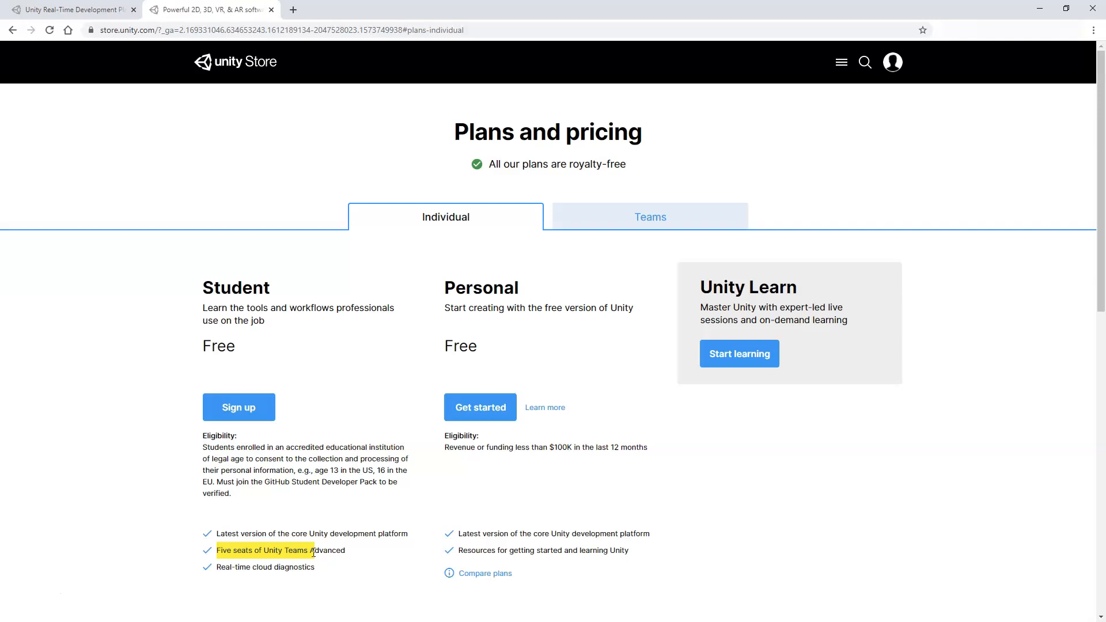
left_click(367, 551)
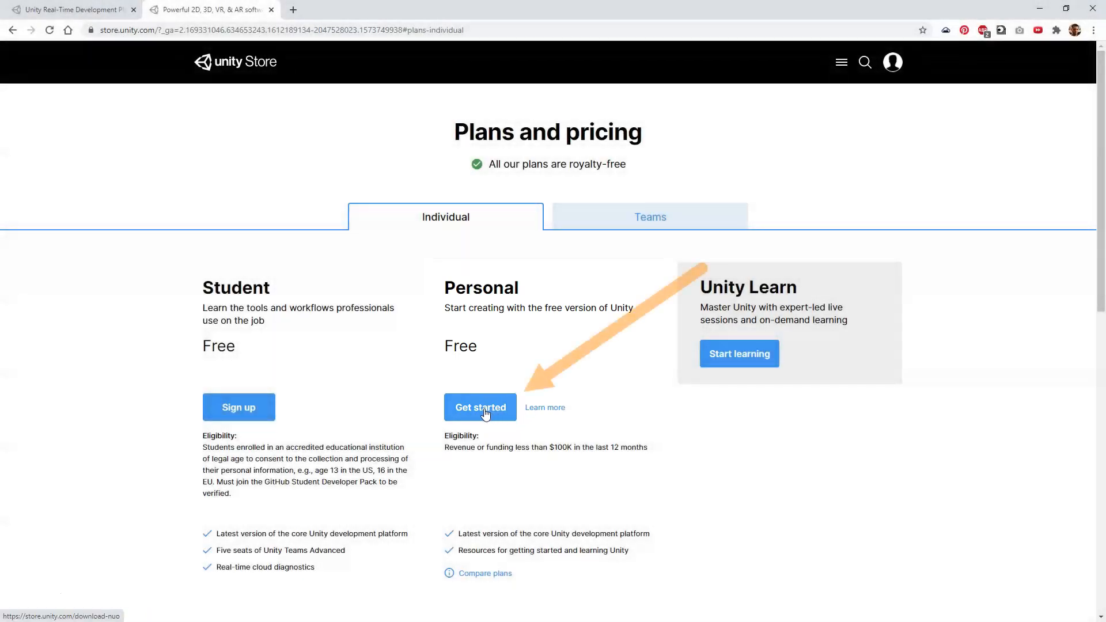
left_click(485, 413)
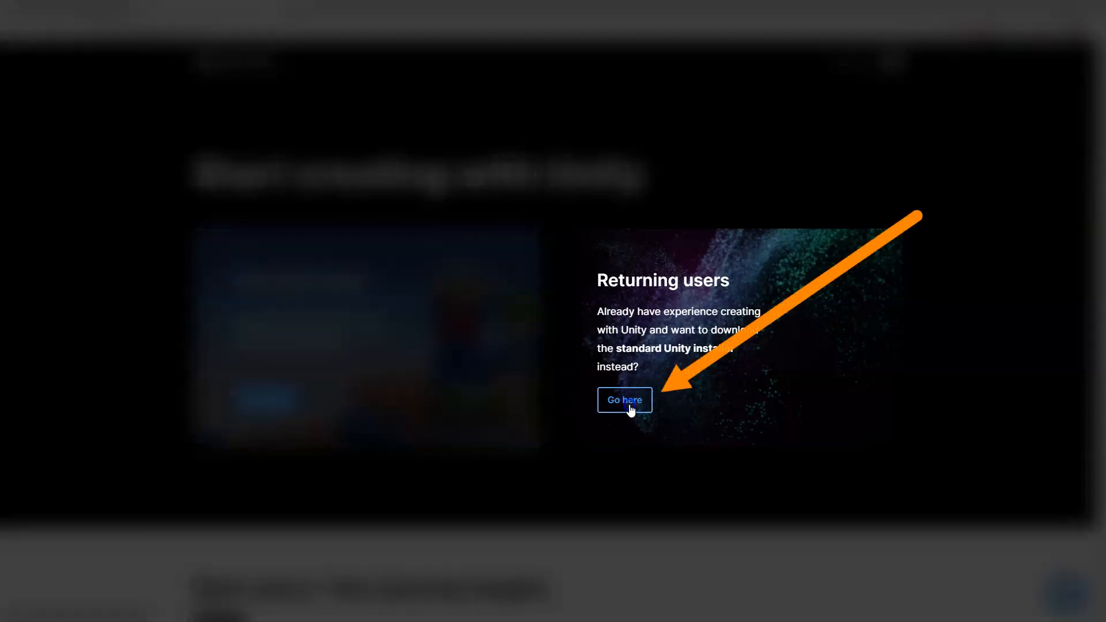
Step: Open the Returning users download page and accept the Unity Personal eligibility terms
left_click(625, 401)
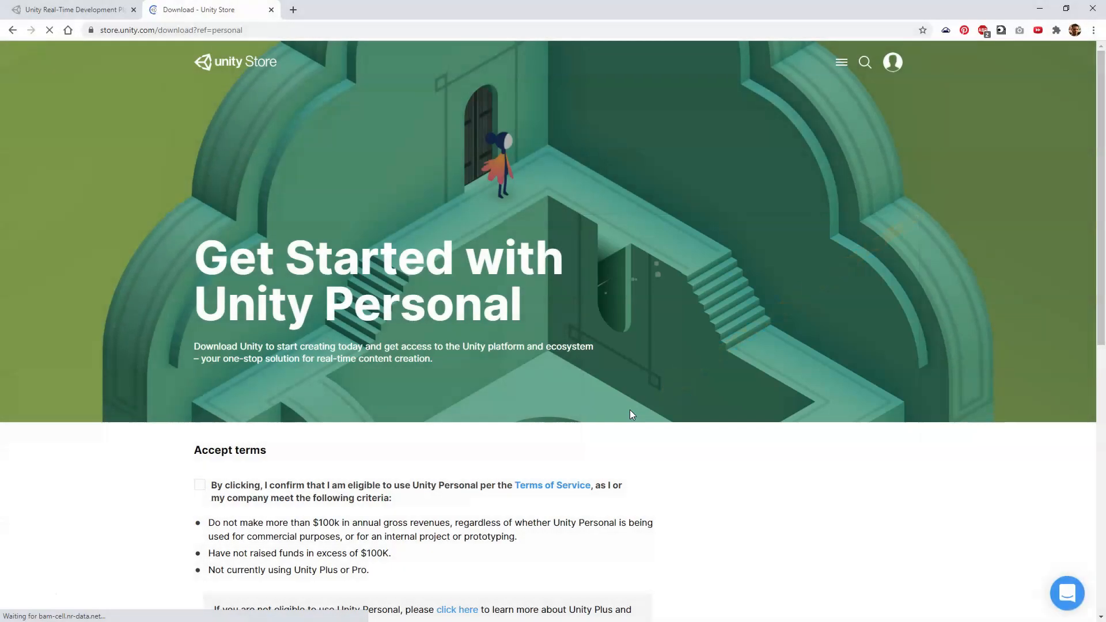
scroll(630, 415, "down", 3)
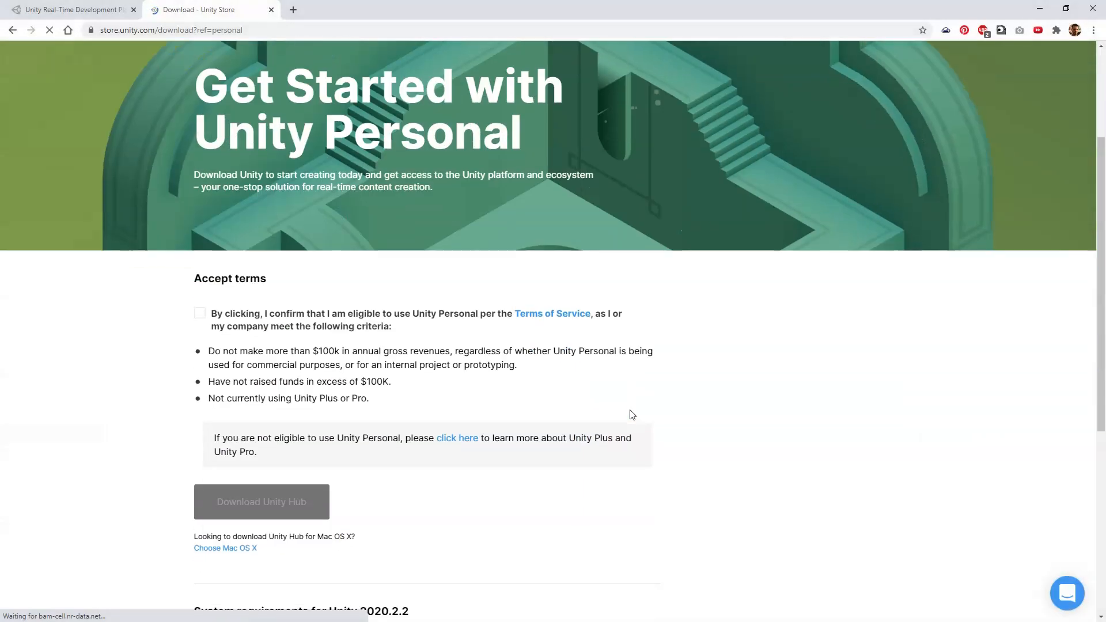
left_click(199, 313)
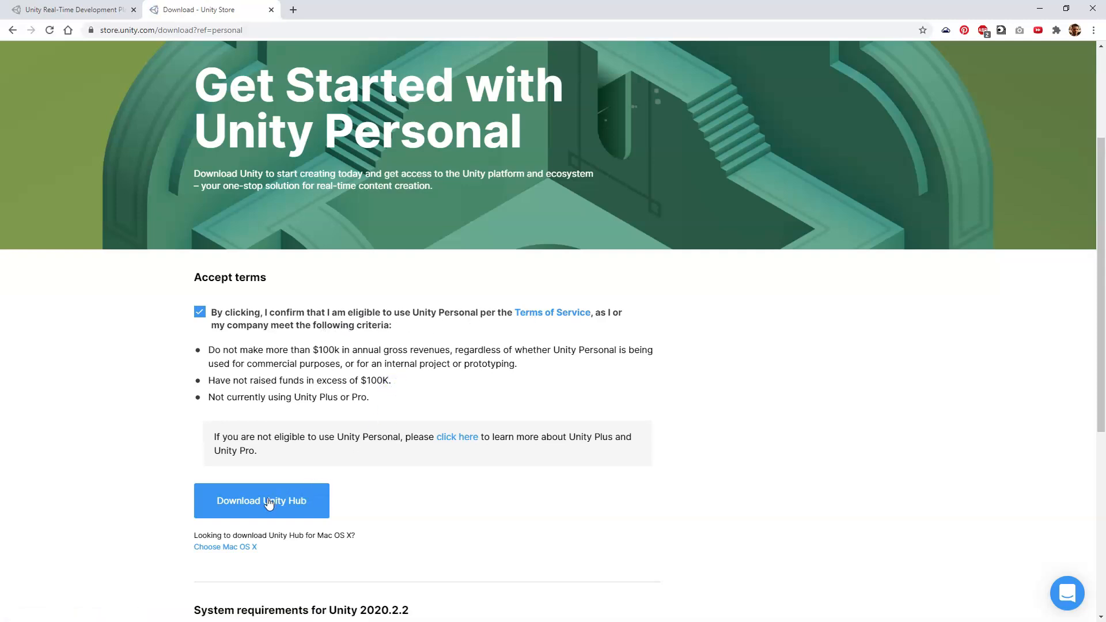
Step: Review the Unity 2020.2.2 system requirements, including the supported Linux versions
scroll(298, 499, "down", 1)
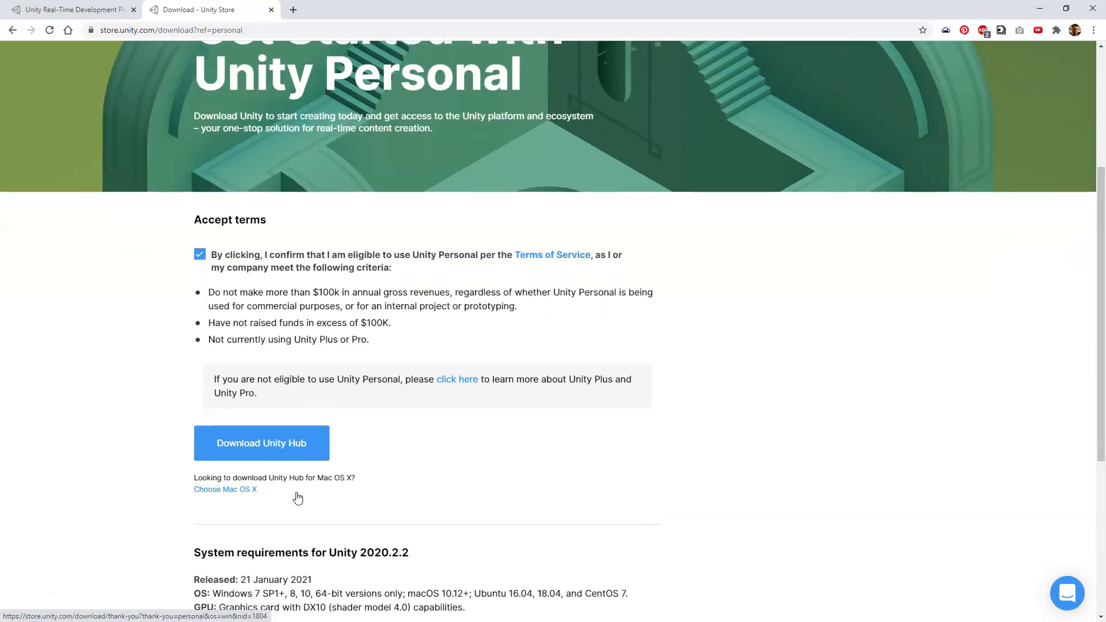
left_click_drag(316, 478, 350, 477)
scroll(351, 477, "down", 2)
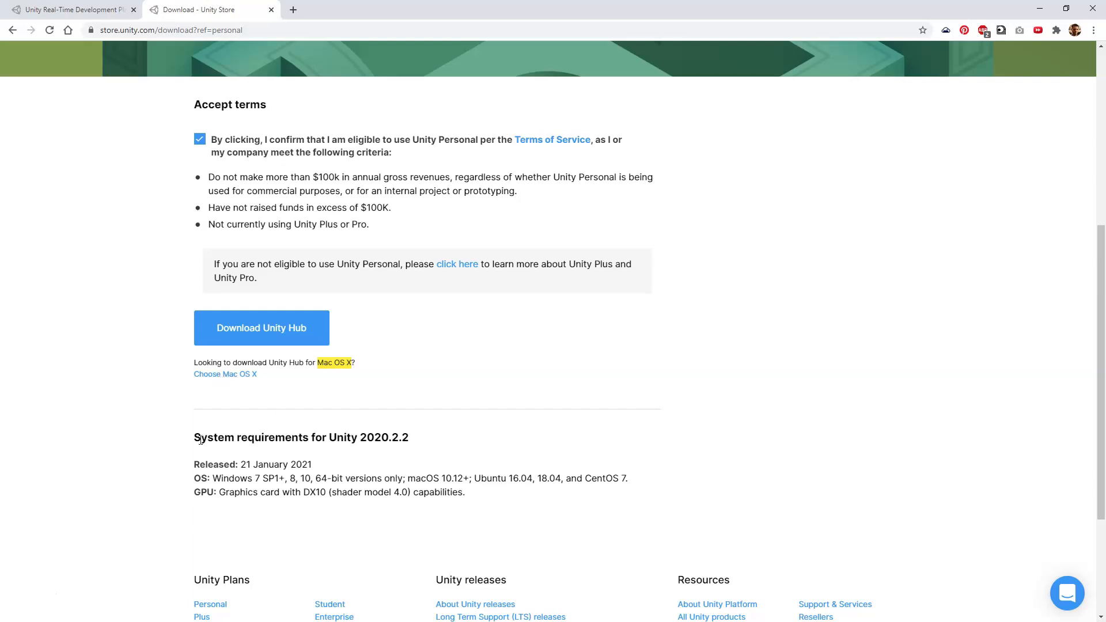
left_click_drag(200, 440, 369, 431)
left_click(353, 447)
double_click(352, 440)
left_click_drag(475, 478, 625, 480)
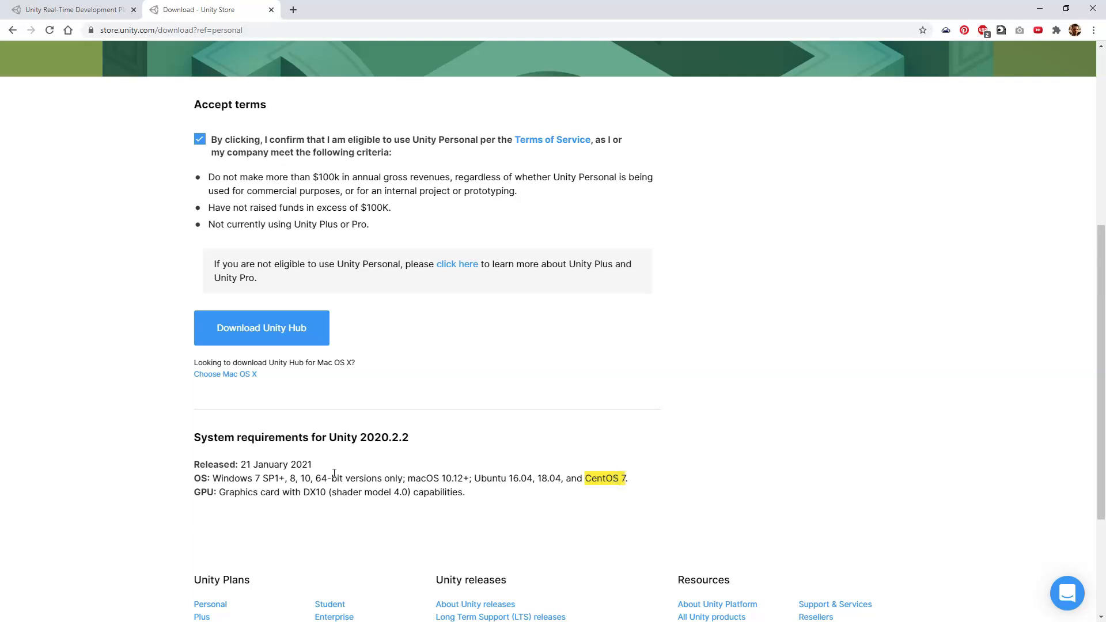
scroll(300, 484, "up", 3)
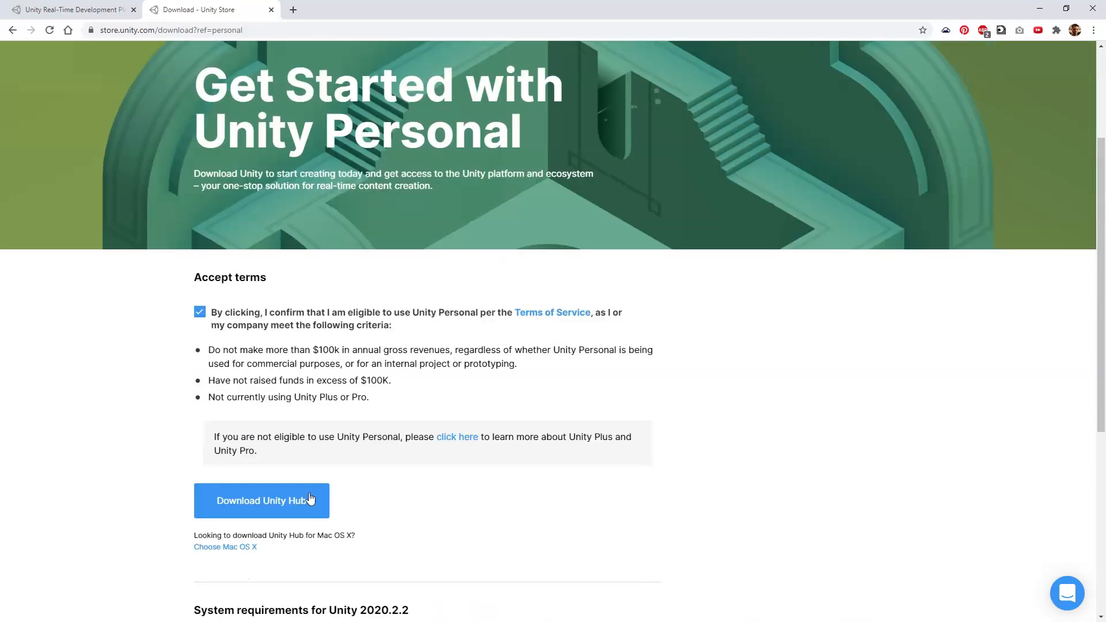
Step: Download UnityHubSetup.exe, launch it from the downloads bar, and close the bar
left_click(259, 506)
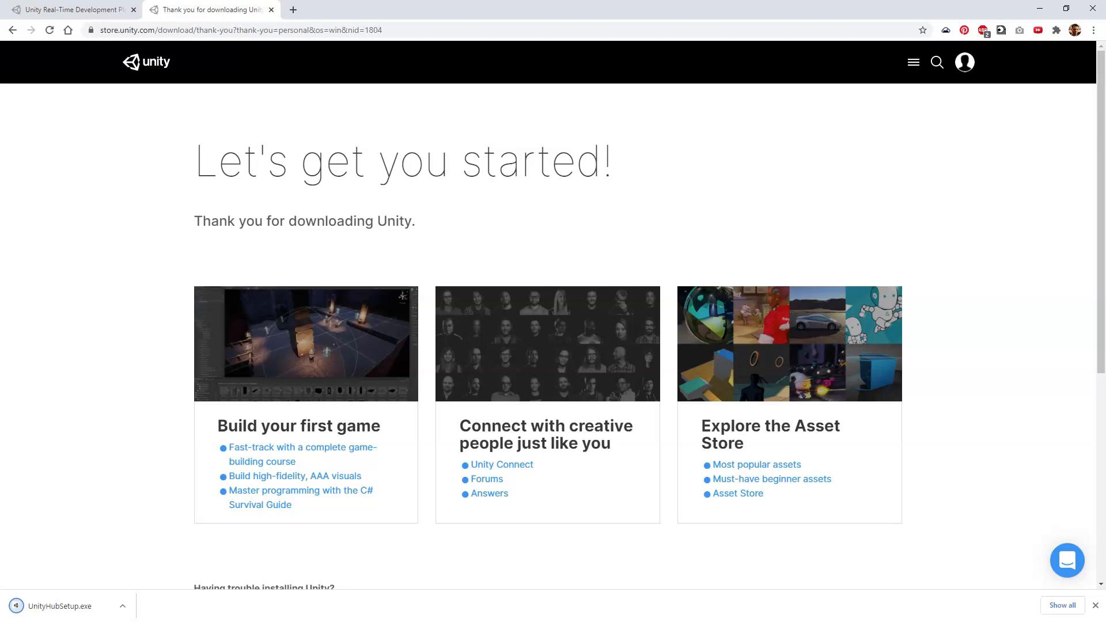
left_click(73, 605)
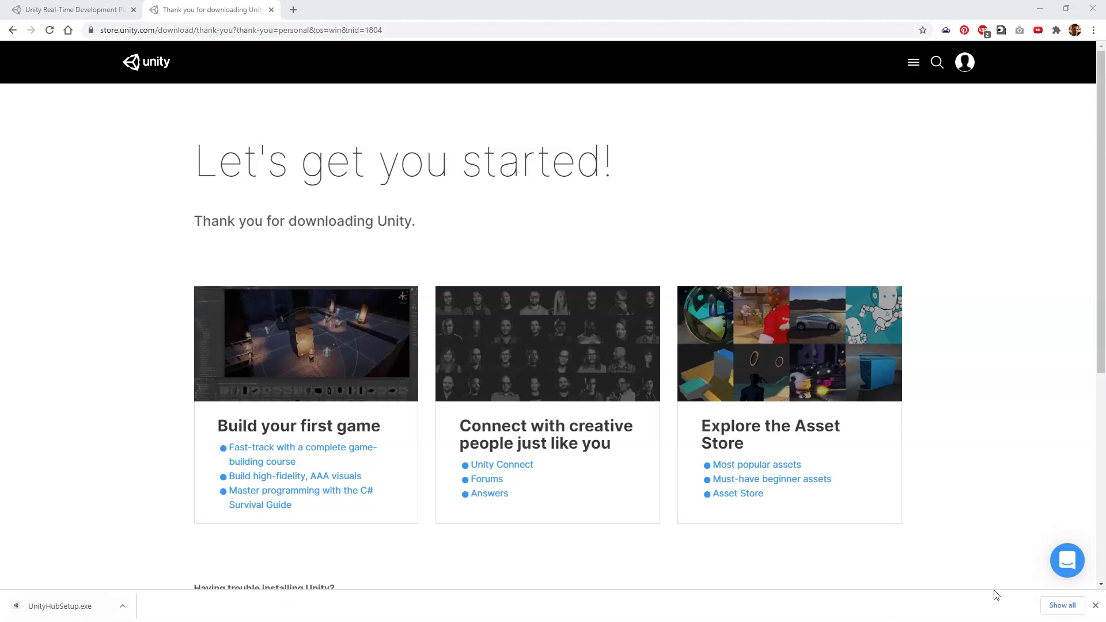
left_click(1096, 605)
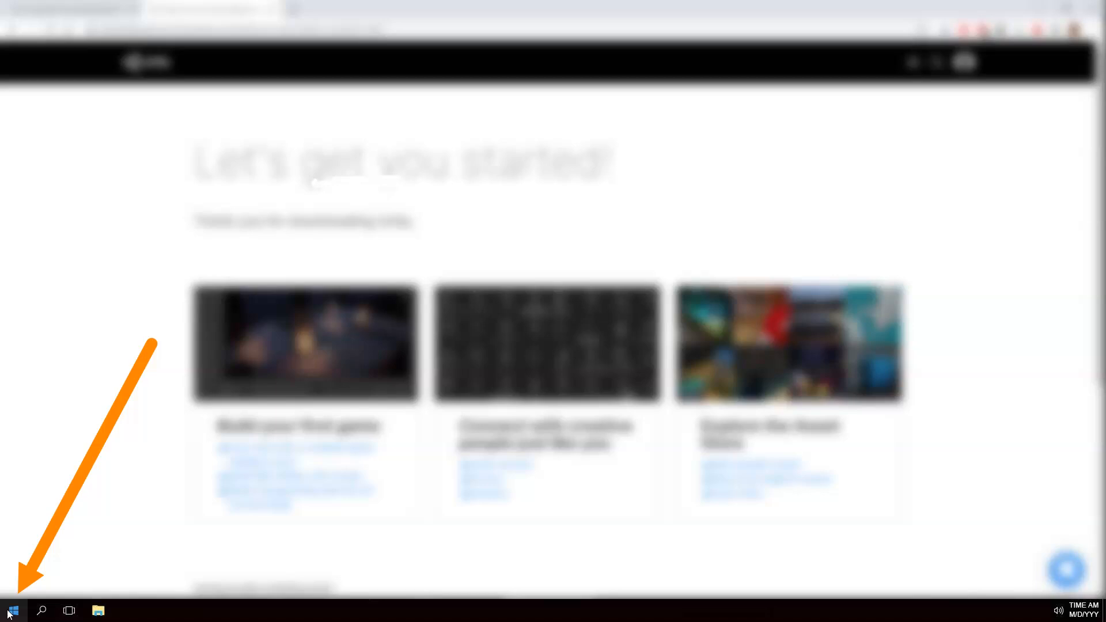
Step: Find File Explorer by searching 'file' in Start and go to the Downloads folder
left_click(13, 611)
type("file")
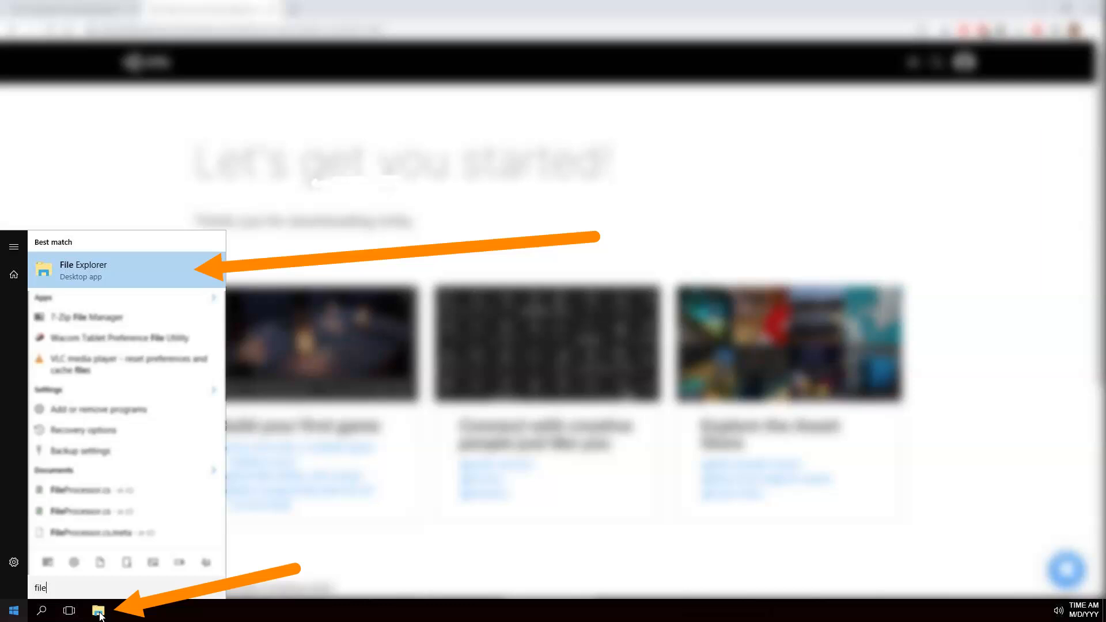
left_click(79, 268)
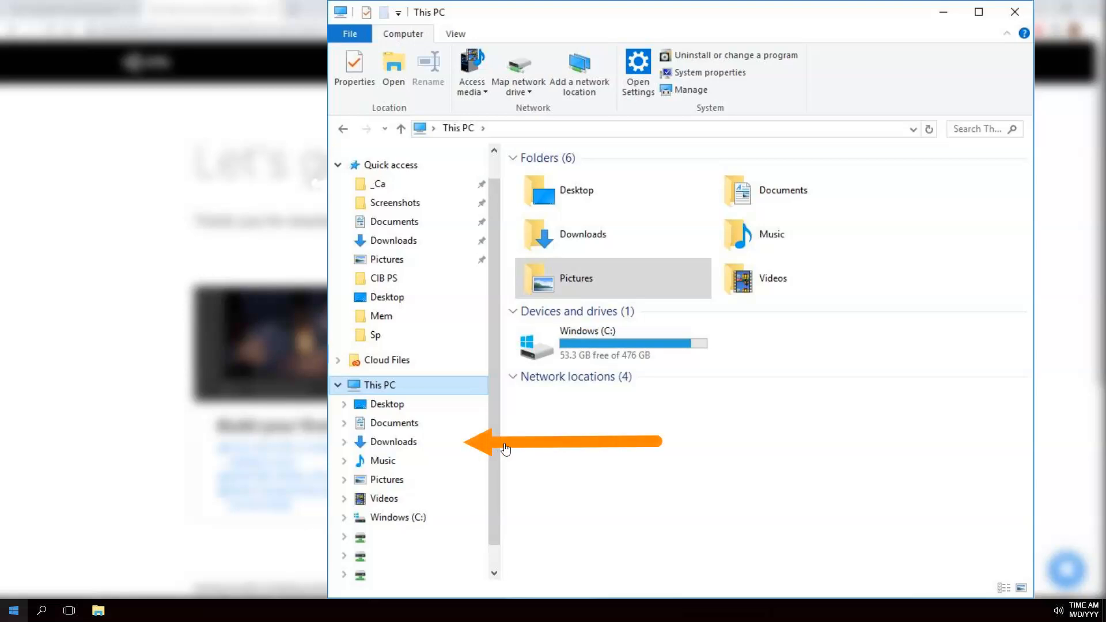
left_click(486, 443)
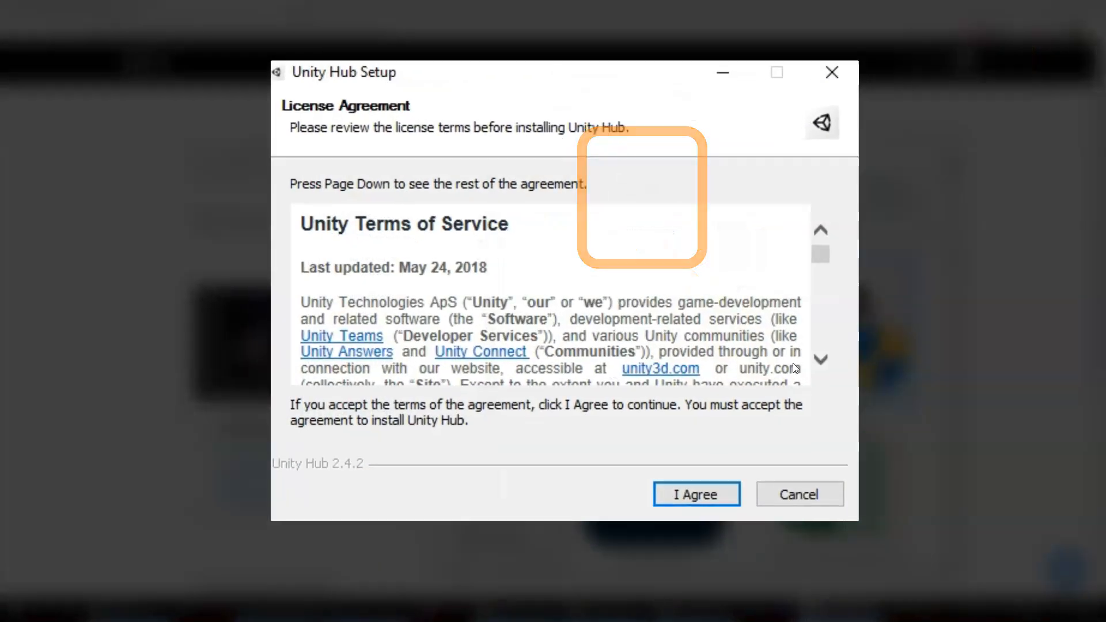
Step: Accept the Unity Hub license agreement and install into the default destination folder
left_click_drag(818, 256, 821, 355)
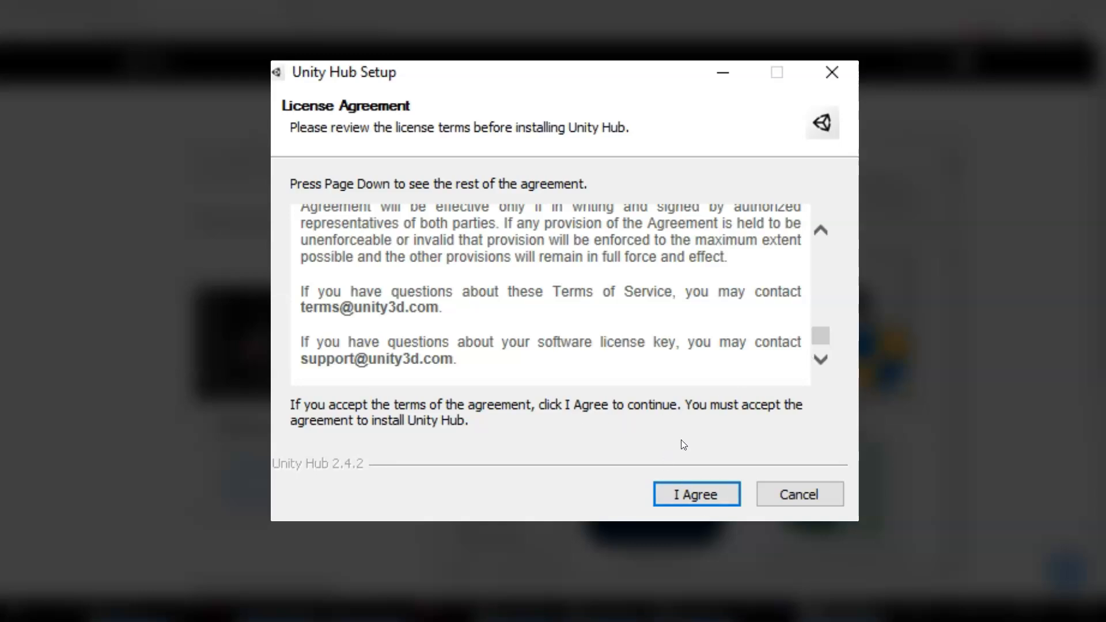
left_click(685, 496)
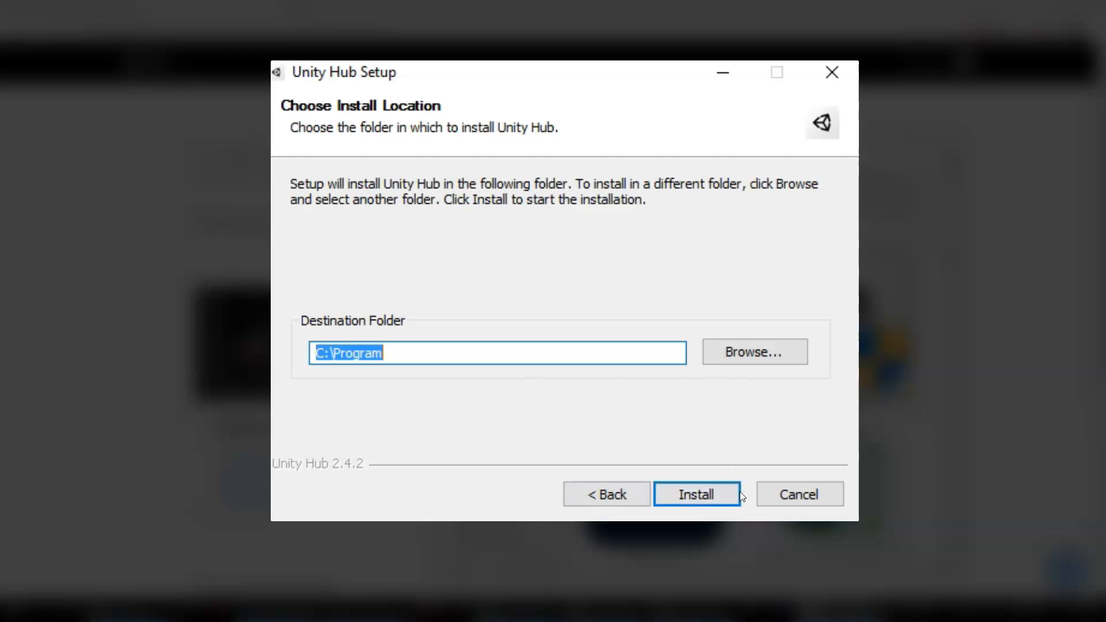
left_click(704, 494)
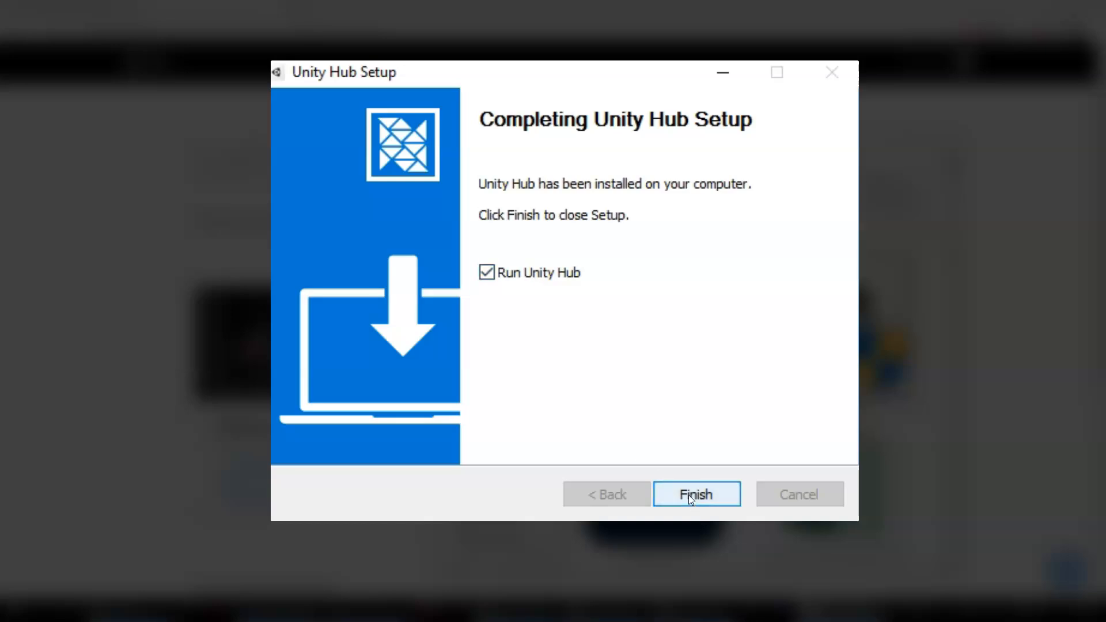
Step: Launch Unity Hub from the finished setup and sign in to the Unity account
left_click(690, 495)
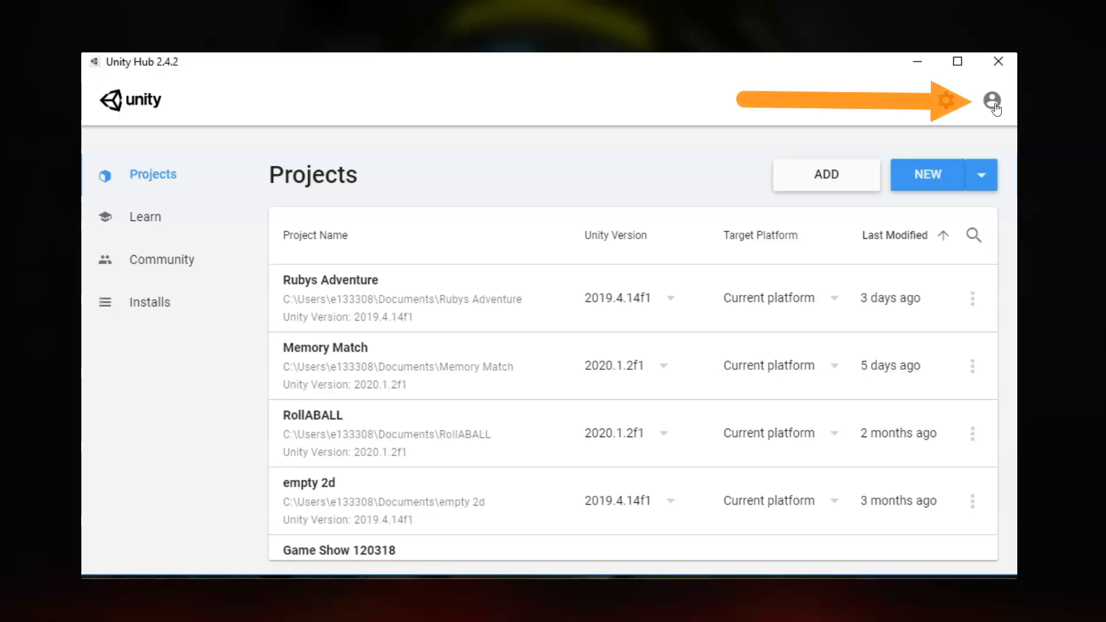
left_click(992, 102)
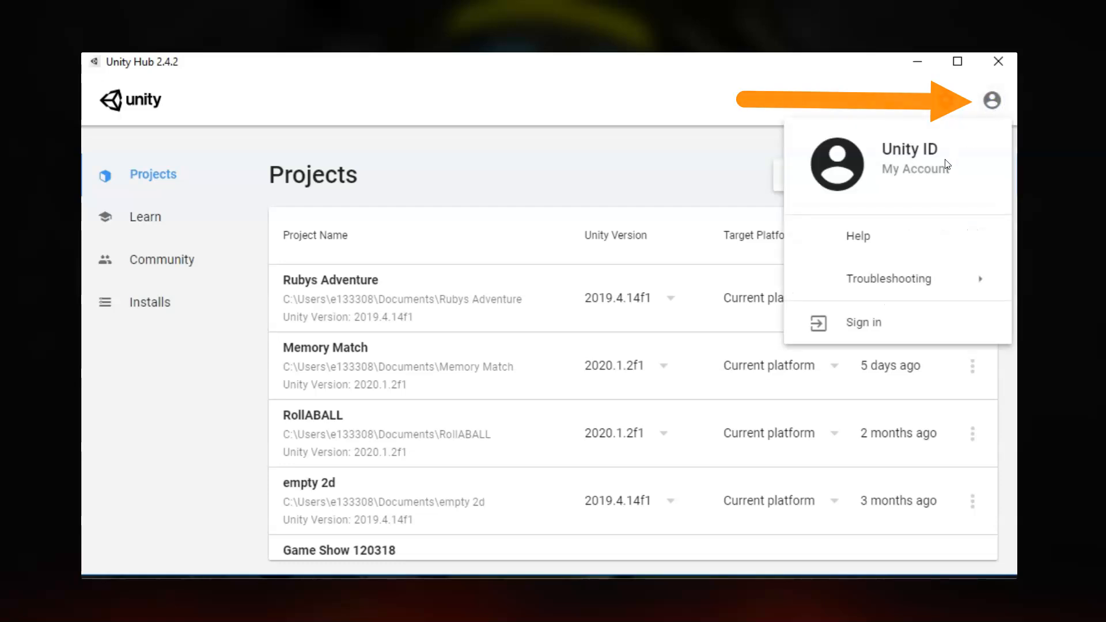
left_click(889, 326)
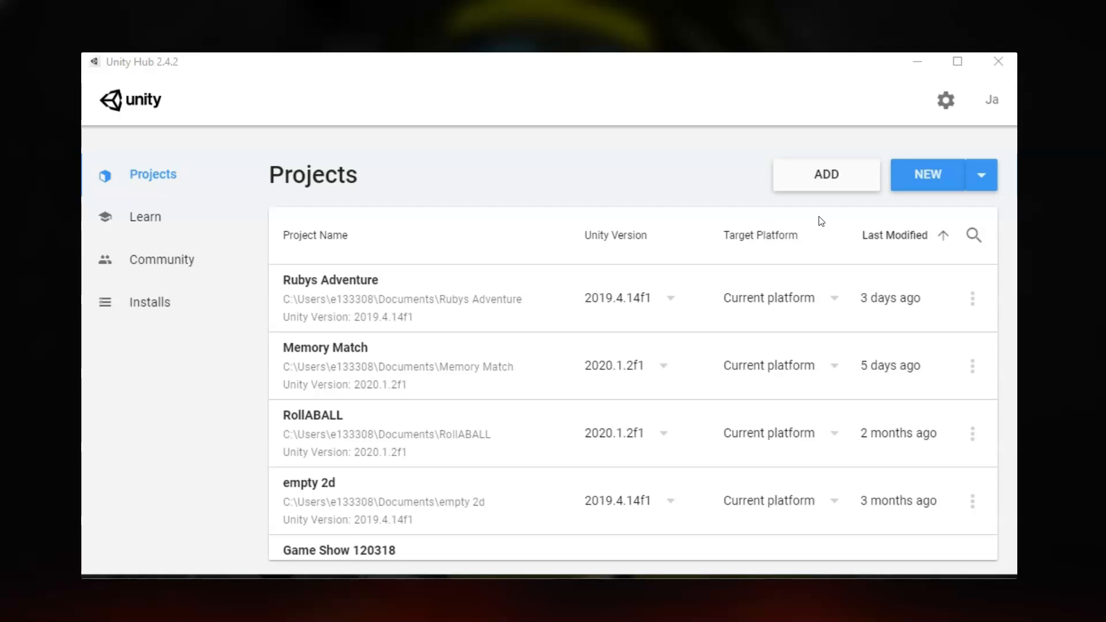
Step: Activate a Unity Personal license for non-professional use under Preferences > License Management
left_click(946, 102)
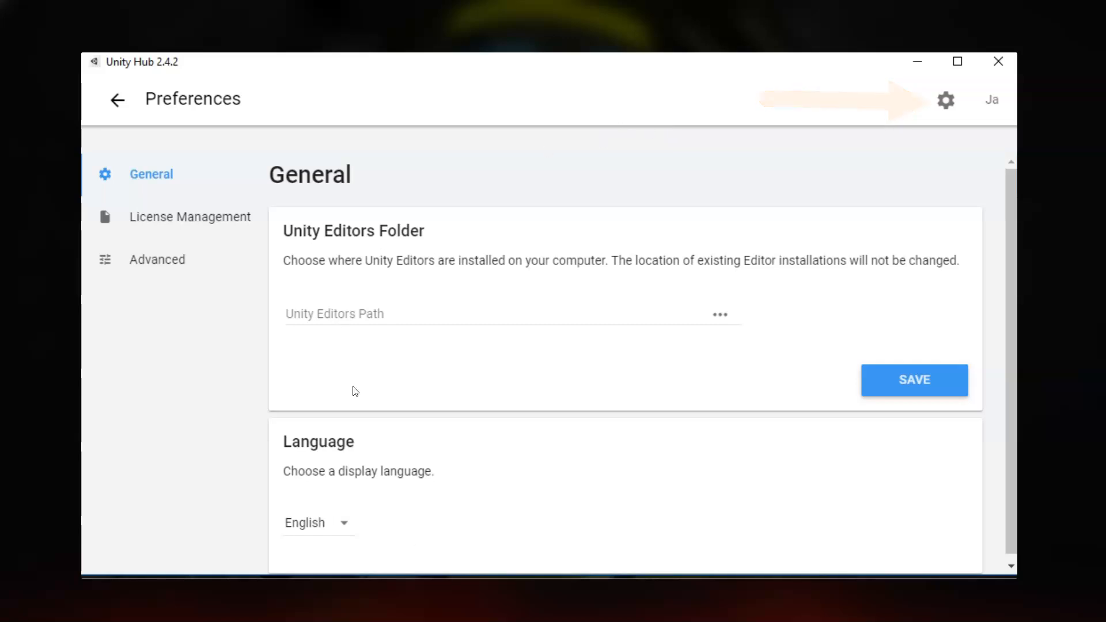
left_click(168, 227)
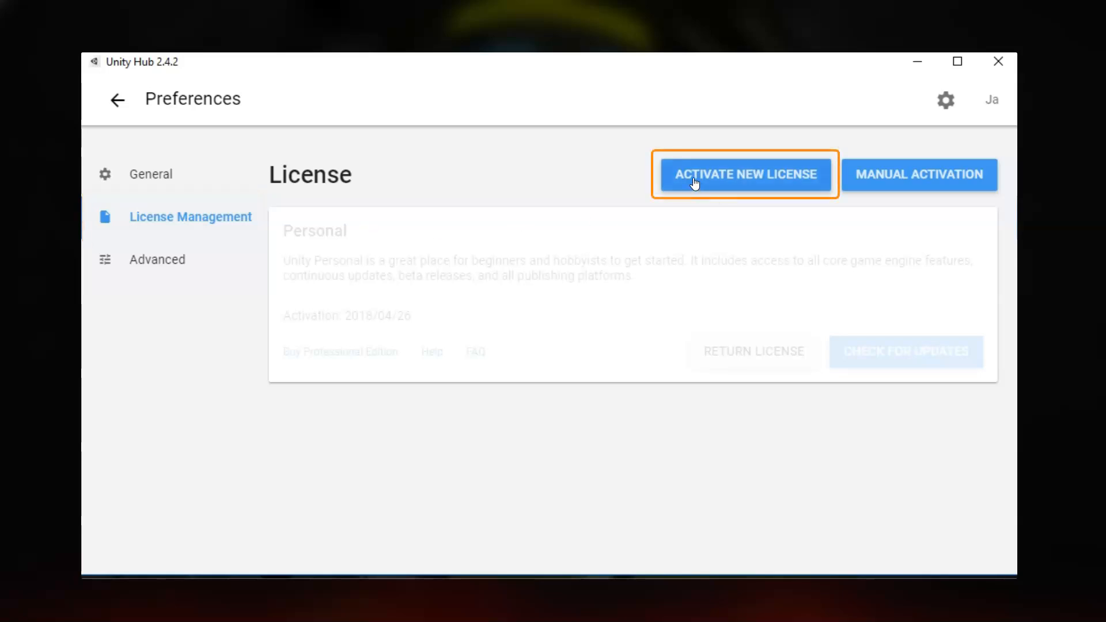
left_click(743, 176)
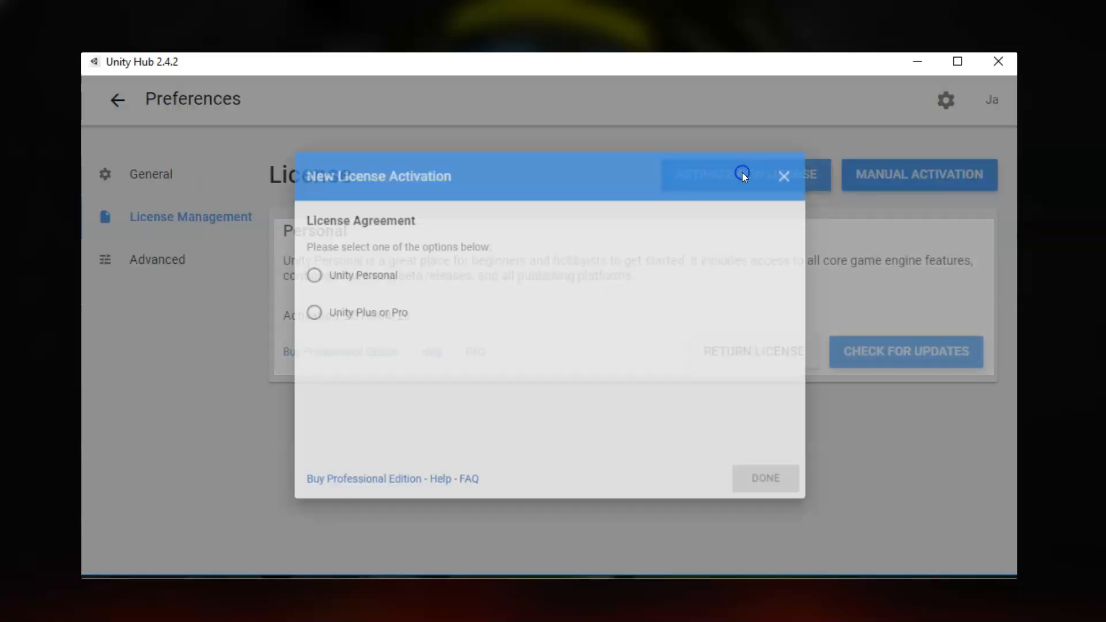
left_click(313, 273)
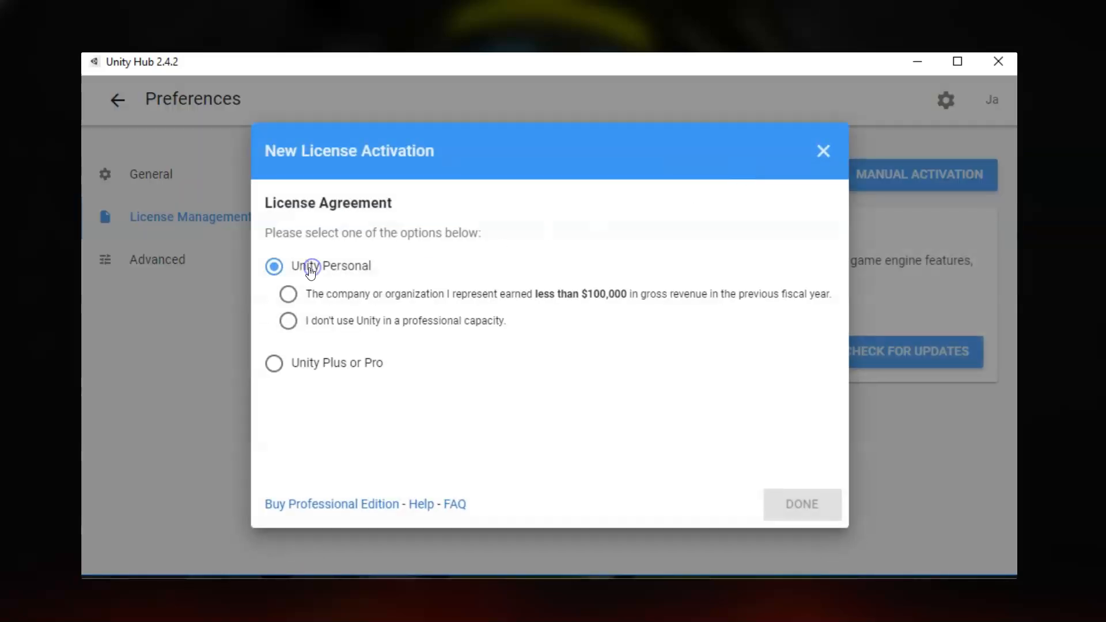
left_click(289, 324)
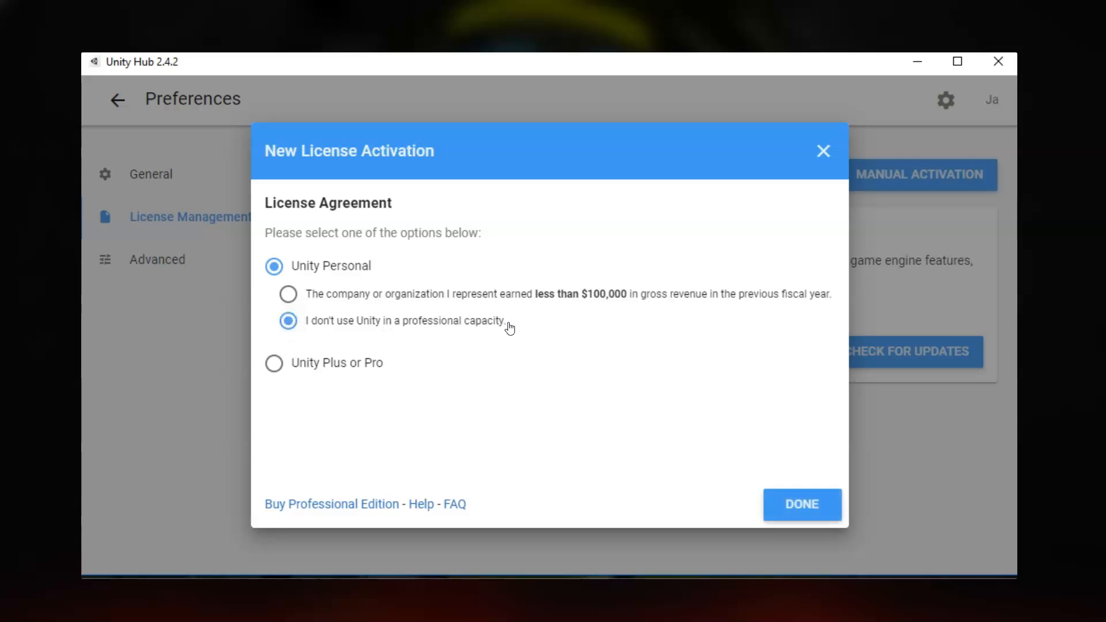
left_click(802, 506)
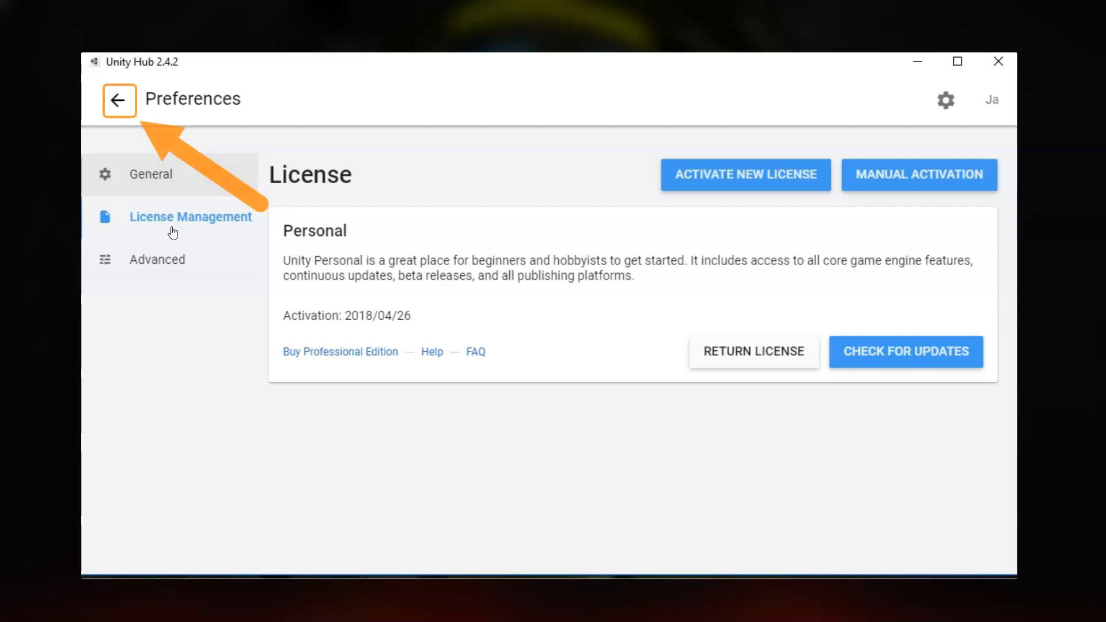
Step: Show the installed editors 2020.1.2f1, 2019.4.14f1 LTS and 2019.2.2f1 under Installs, then choose ADD
left_click(119, 108)
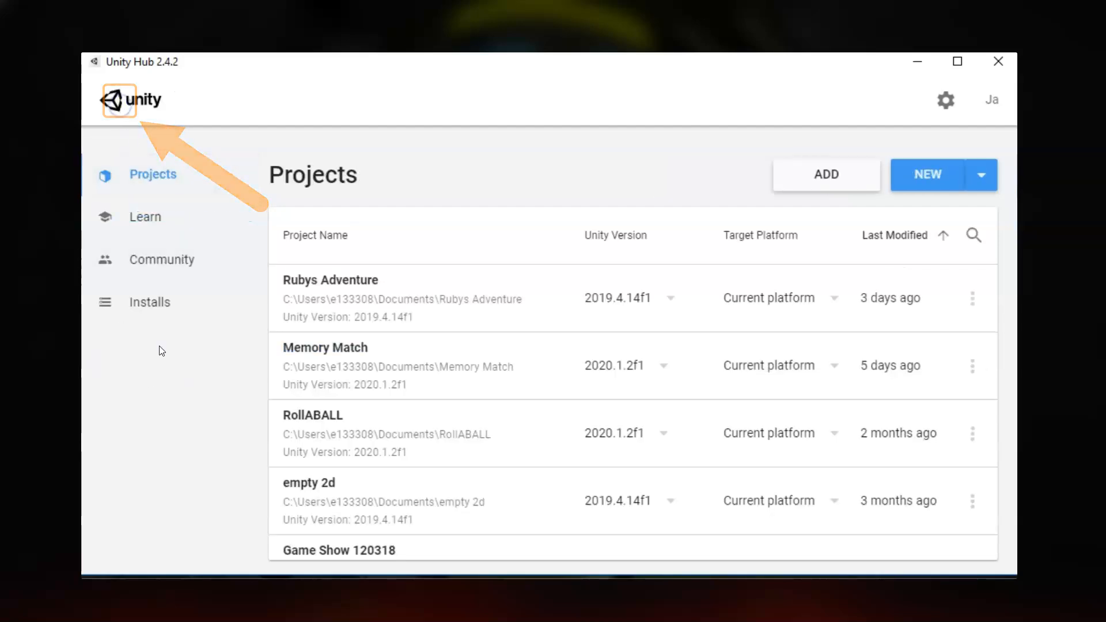
left_click(164, 310)
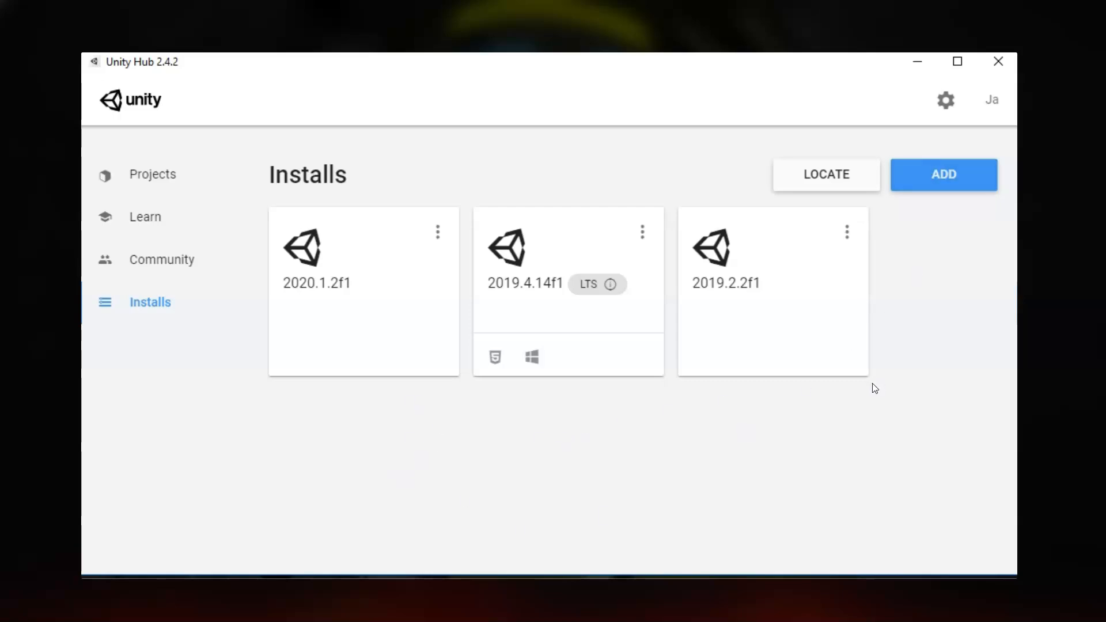
left_click(940, 178)
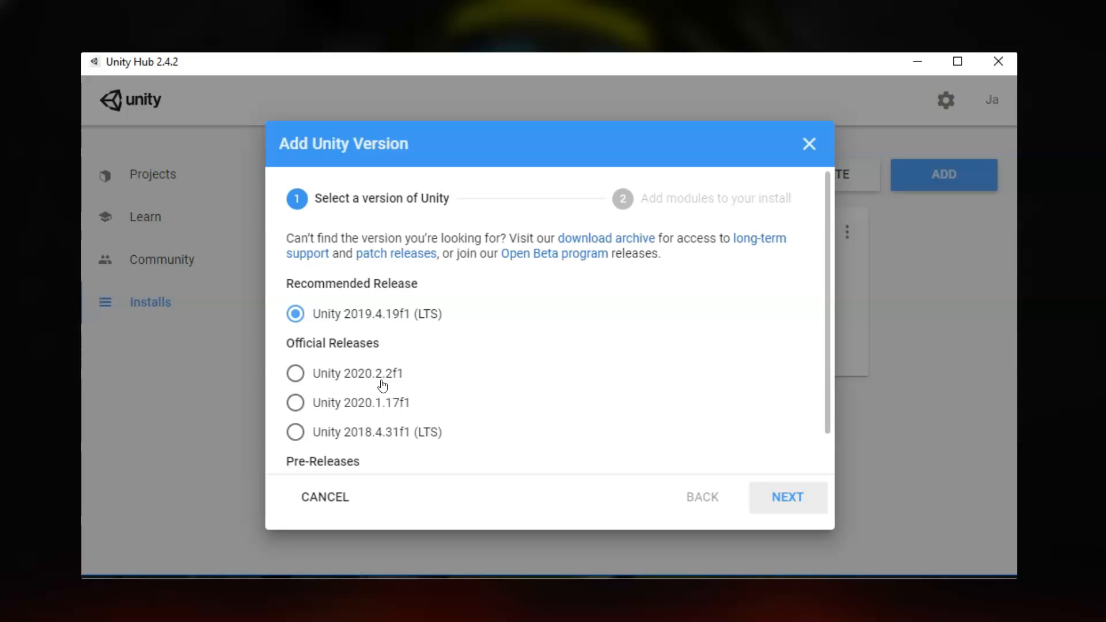
Step: Scroll the version list, keeping Unity 2019.4.19f1 (LTS) selected over the 2021.1.0b4 beta
scroll(382, 386, "down", 1)
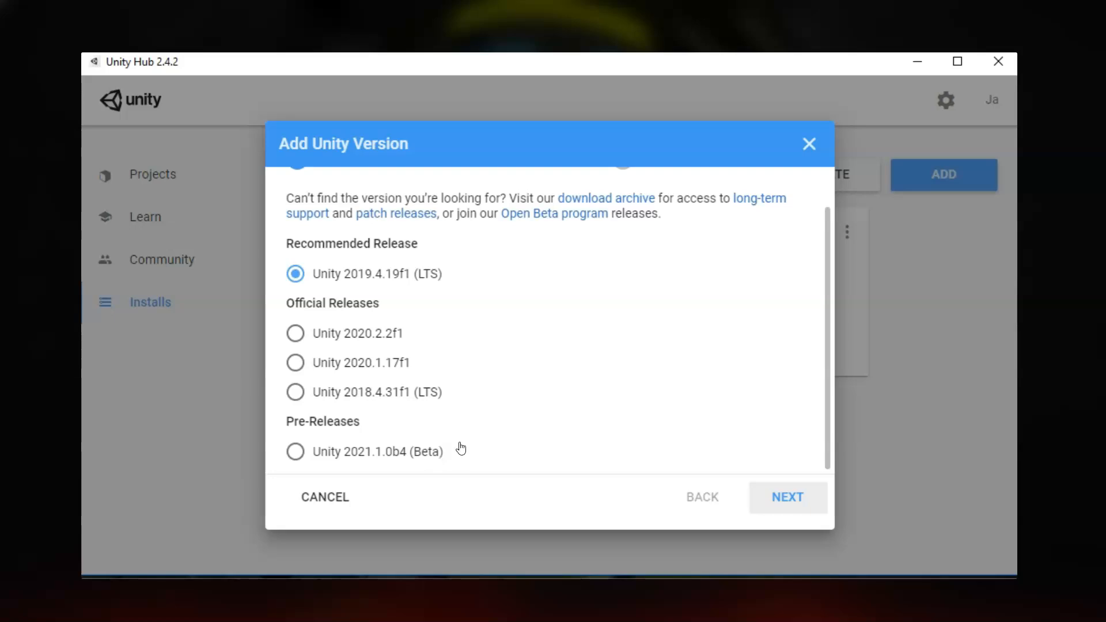
scroll(460, 450, "up", 1)
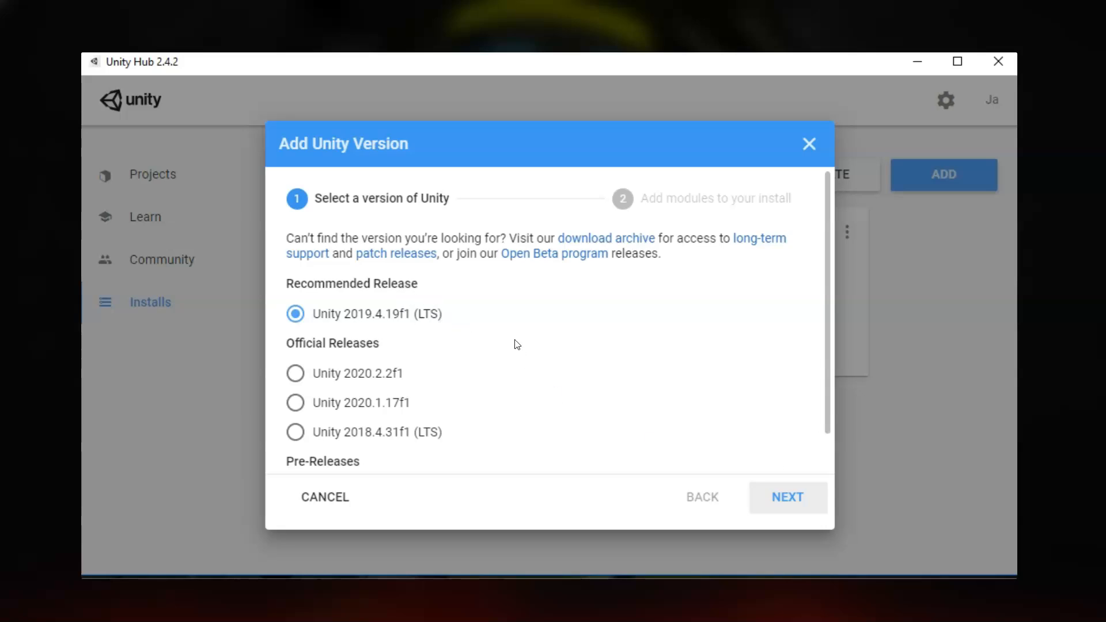
Step: Install Unity 2019.4.19f1 with WebGL, Windows (IL2CPP) build support and Documentation modules
left_click(802, 498)
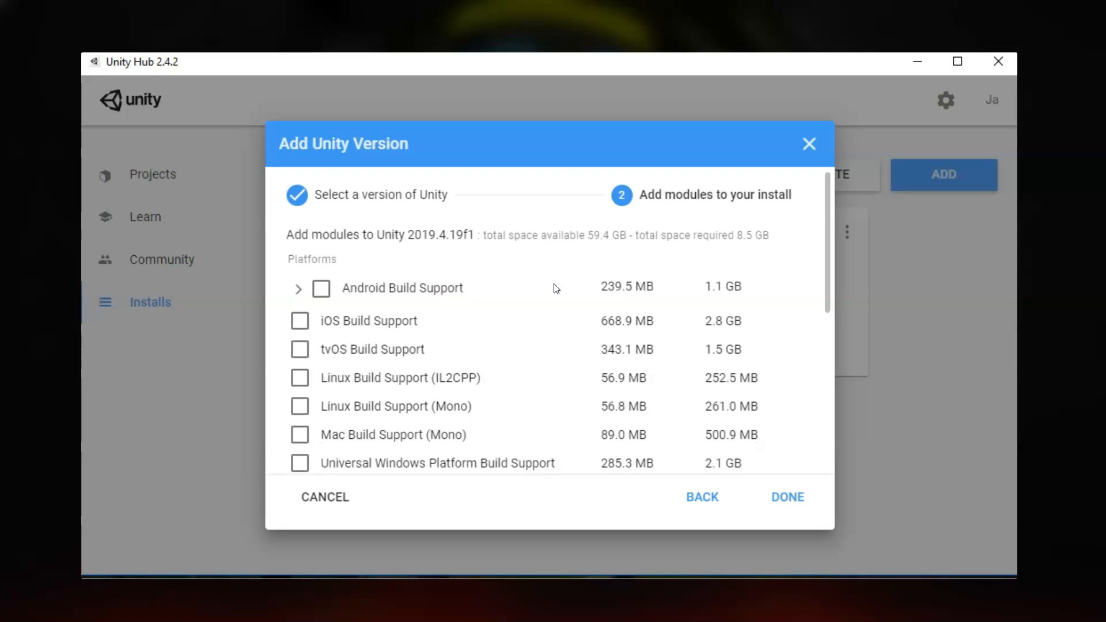
scroll(547, 299, "down", 2)
scroll(401, 395, "down", 2)
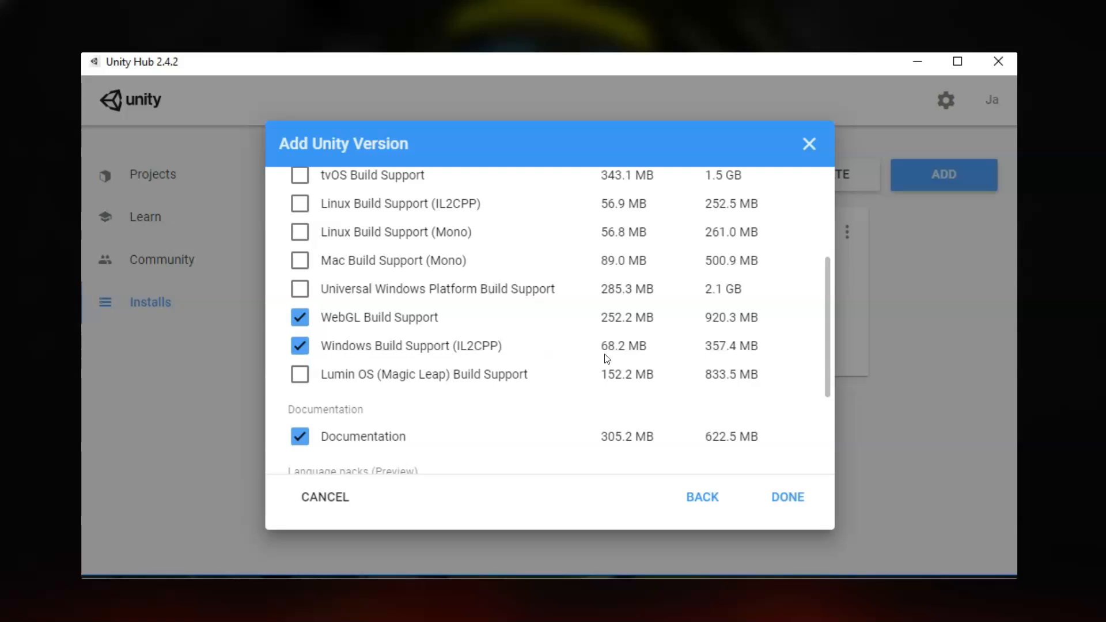
scroll(617, 352, "down", 2)
scroll(617, 352, "up", 2)
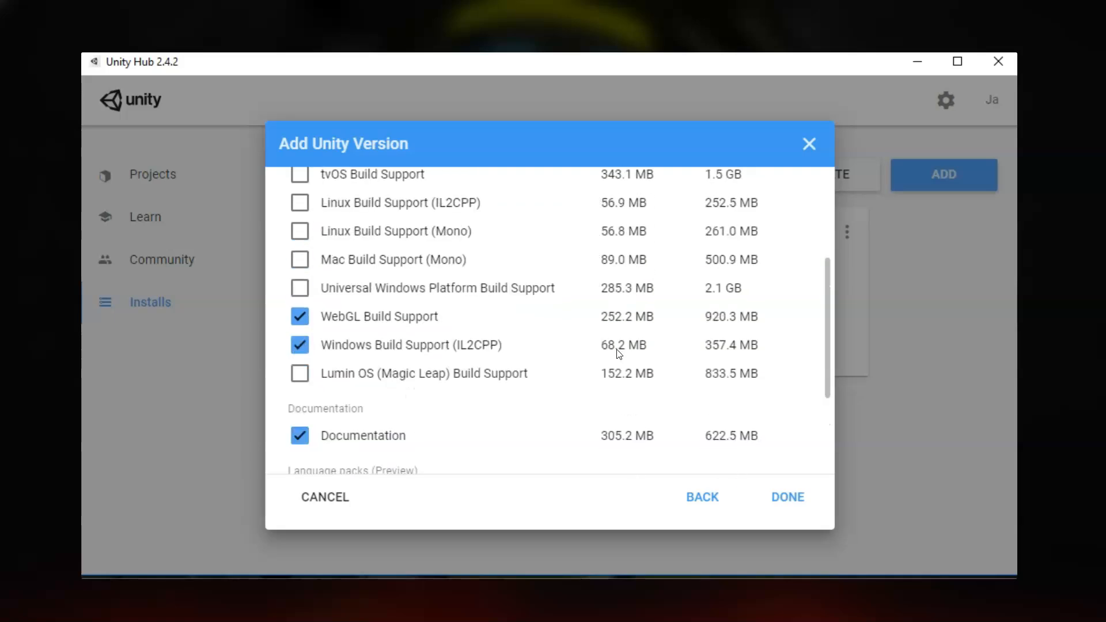
left_click(789, 500)
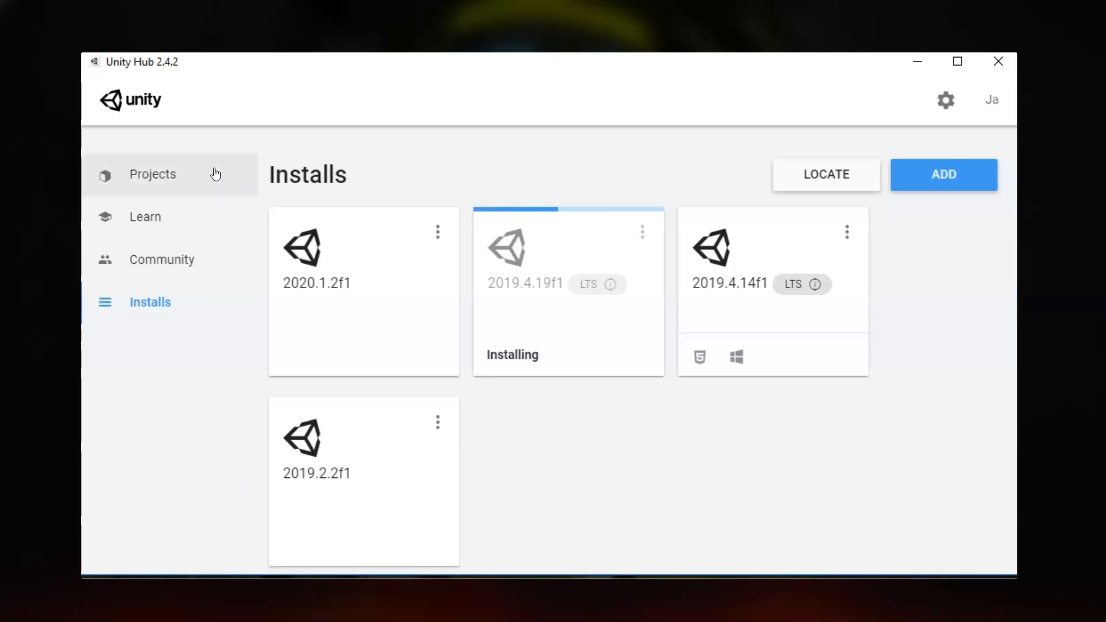
Step: Switch to the empty Projects list while Unity 2019.4.19f1 (LTS) keeps installing
left_click(189, 178)
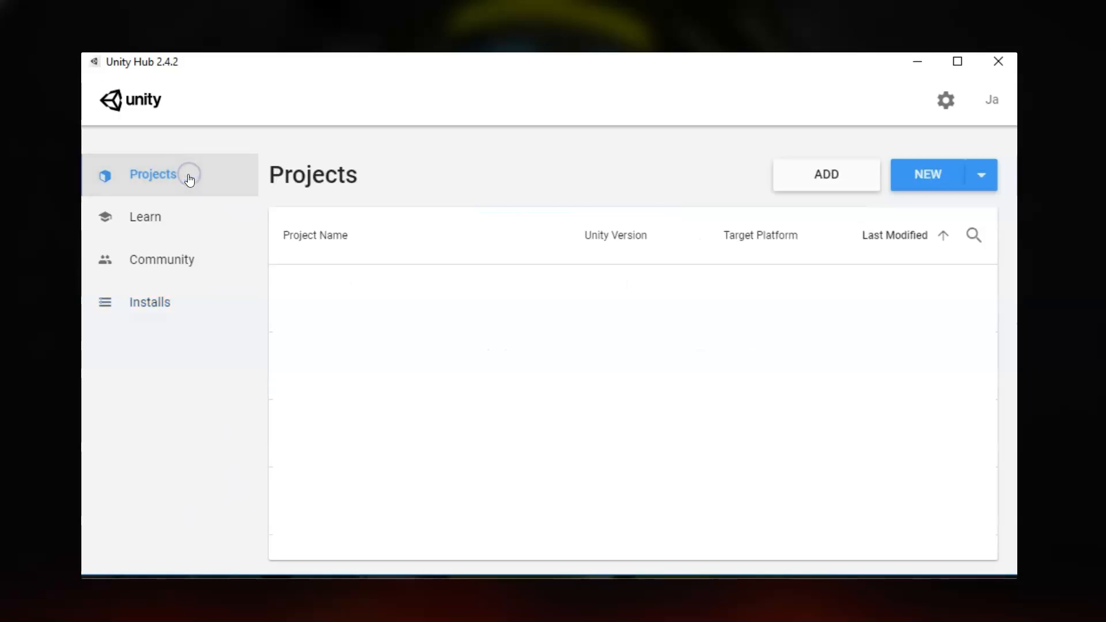